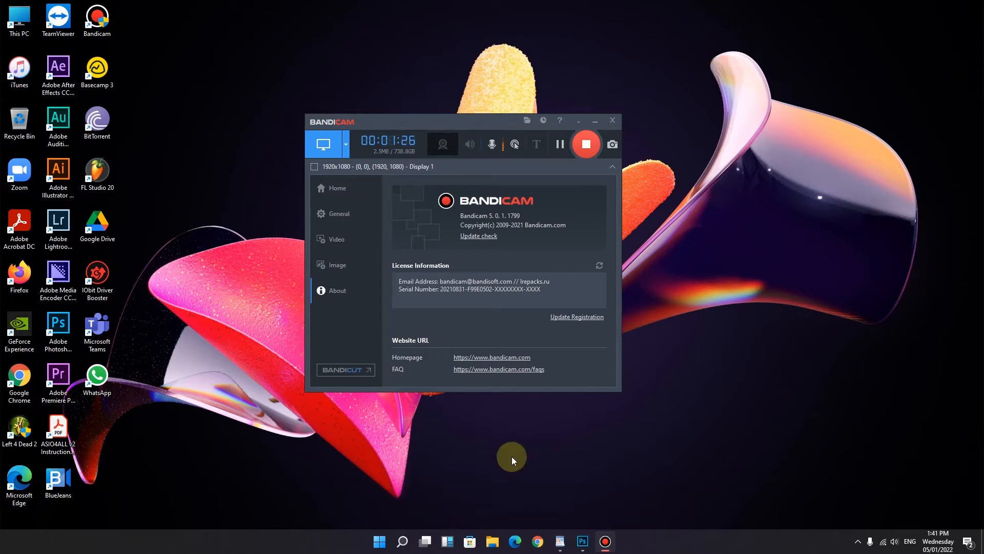
Step: Review the recorded videos and captured images lists on the home page, and look into the Screen Recordings output folder
{"action": "left_click", "coordinate": [341, 193]}
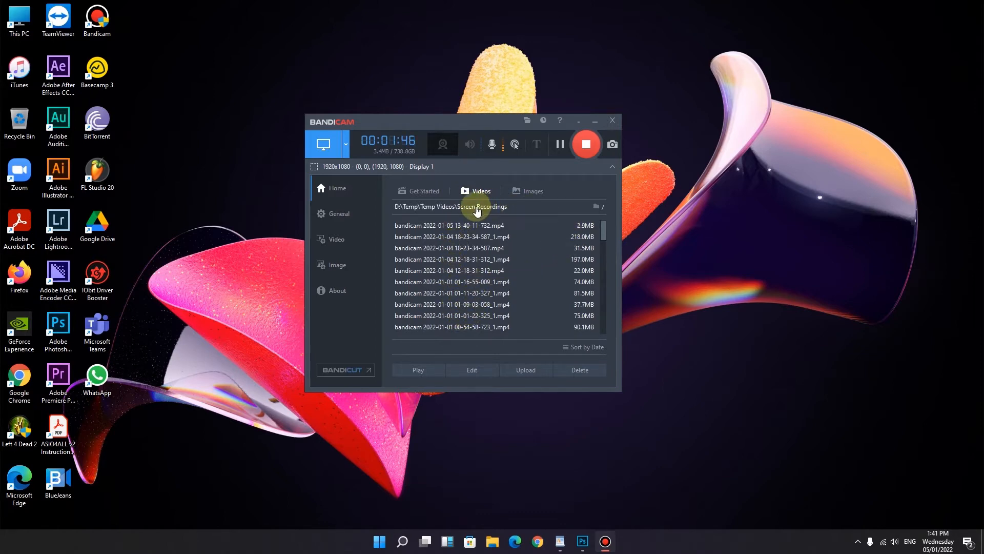
{"action": "left_click", "coordinate": [476, 210]}
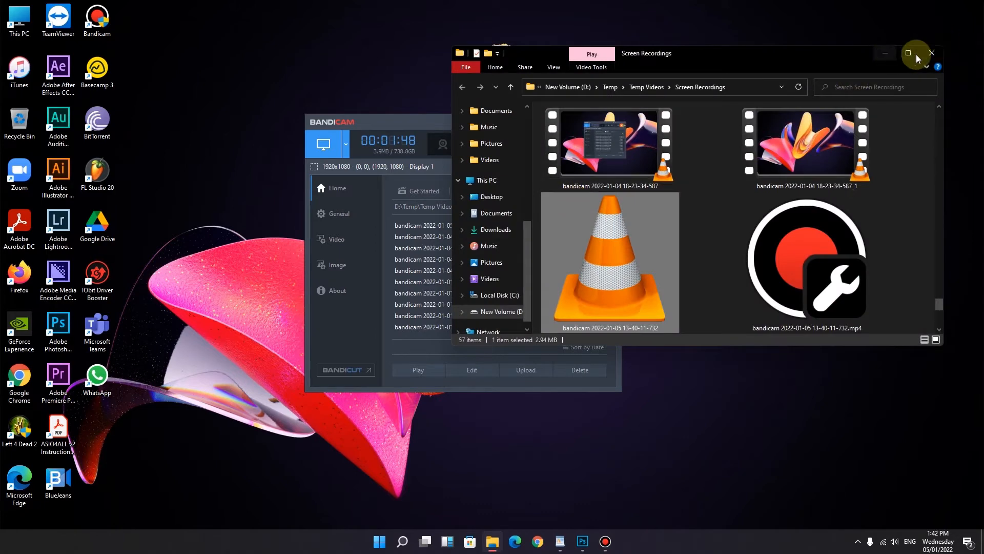
{"action": "left_click", "coordinate": [531, 195]}
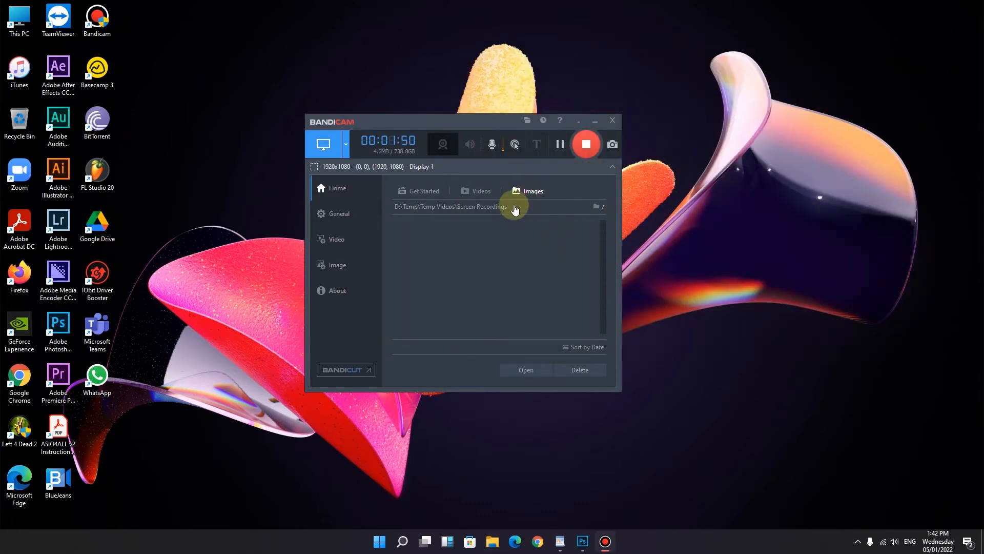
{"action": "left_click", "coordinate": [473, 192]}
{"action": "left_click", "coordinate": [528, 197]}
{"action": "left_click", "coordinate": [481, 194]}
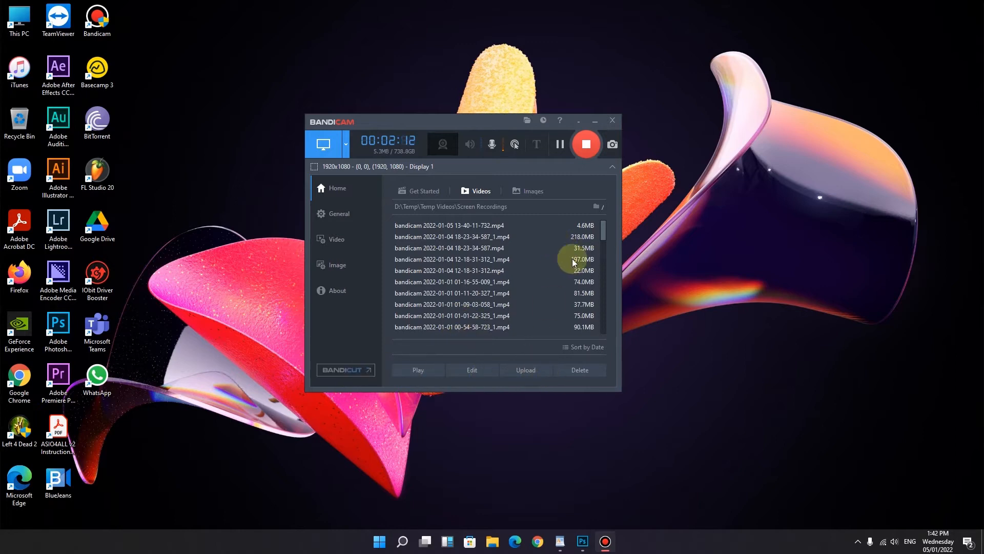
Step: Open the video recording settings from the general page's advanced options, moving the dialogs clear of each other
{"action": "left_click", "coordinate": [344, 214]}
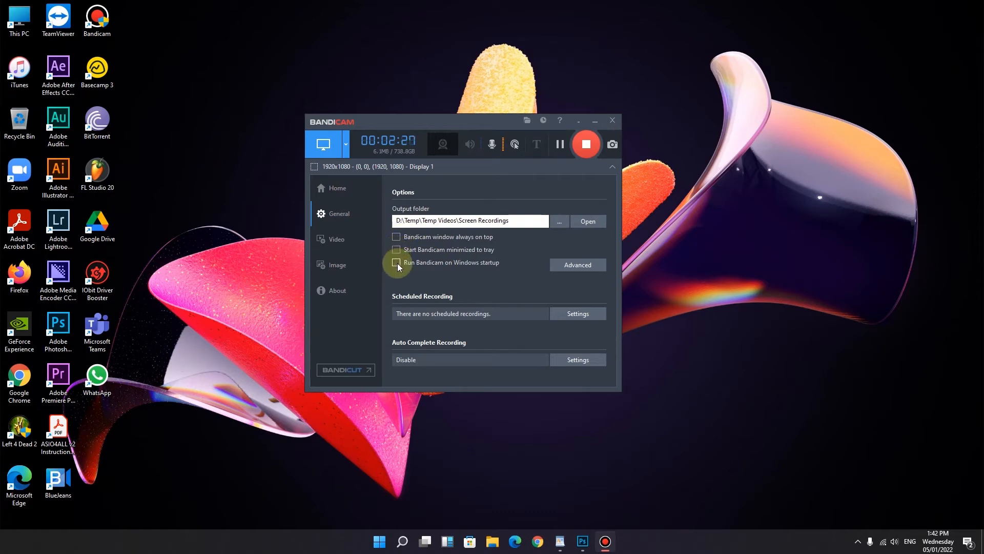
{"action": "left_click", "coordinate": [579, 264]}
{"action": "left_click_drag", "start_coordinate": [444, 149], "coordinate": [769, 122]}
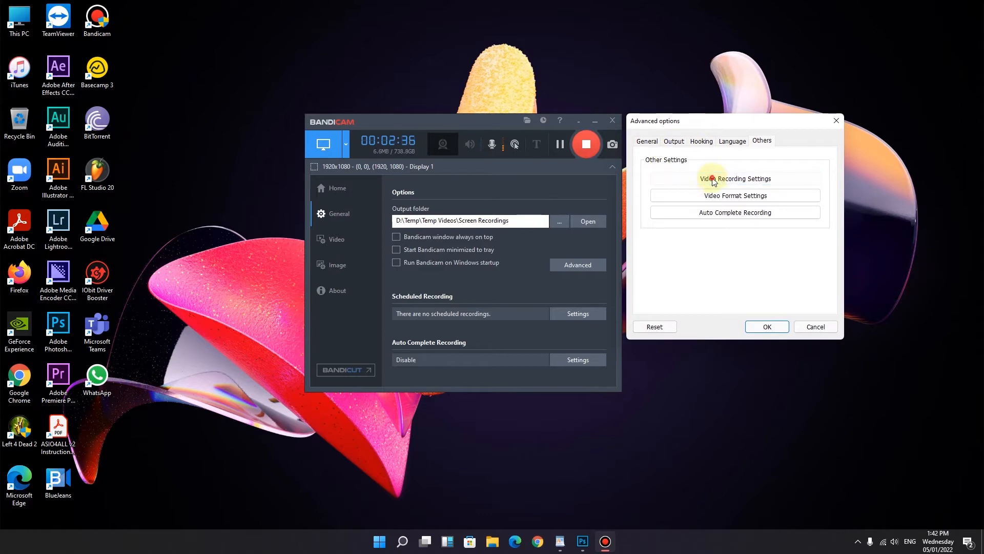
{"action": "left_click", "coordinate": [657, 178]}
{"action": "left_click_drag", "start_coordinate": [707, 102], "coordinate": [483, 145]}
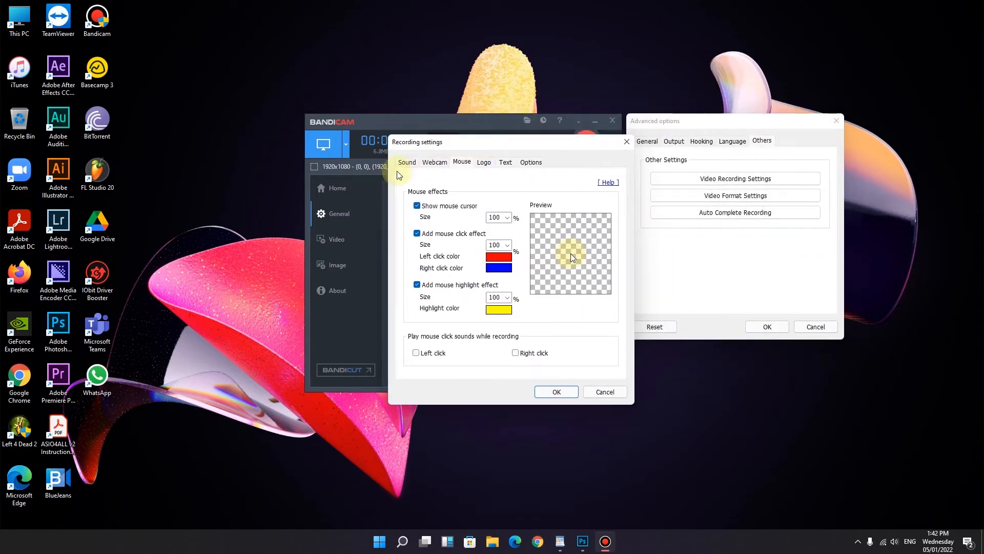
Step: Review the sound, webcam and mouse effect options in the recording settings
{"action": "left_click", "coordinate": [408, 163]}
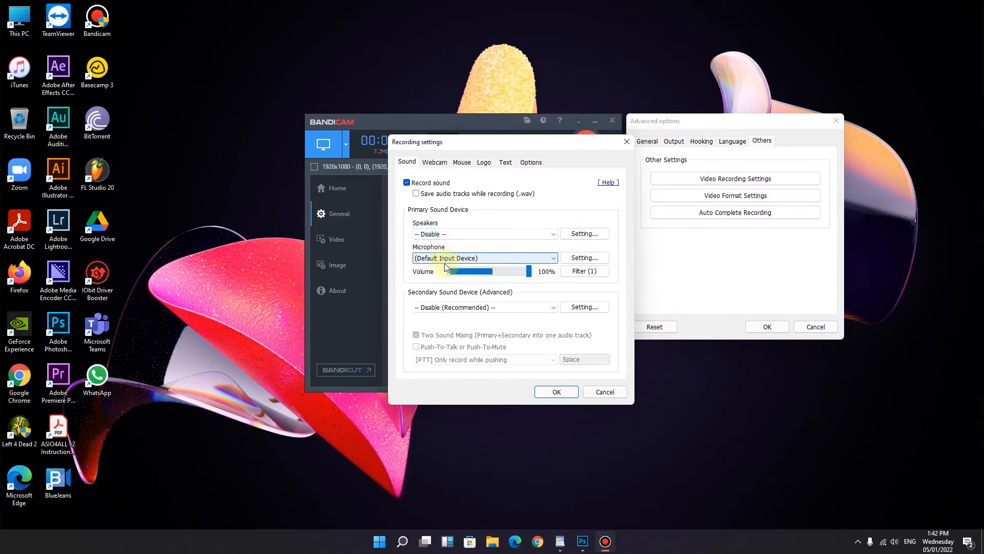
{"action": "left_click_drag", "start_coordinate": [513, 141], "coordinate": [184, 119]}
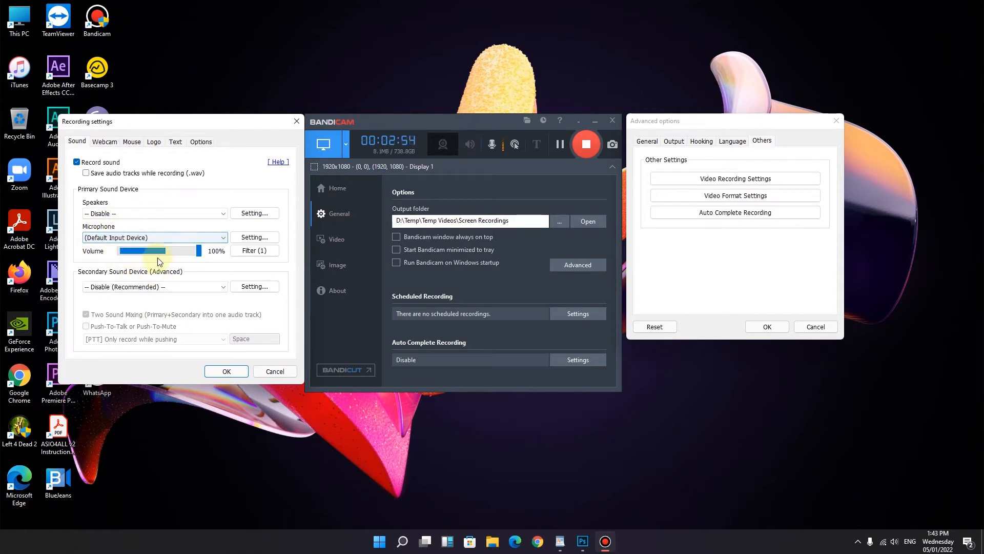
{"action": "left_click", "coordinate": [104, 144]}
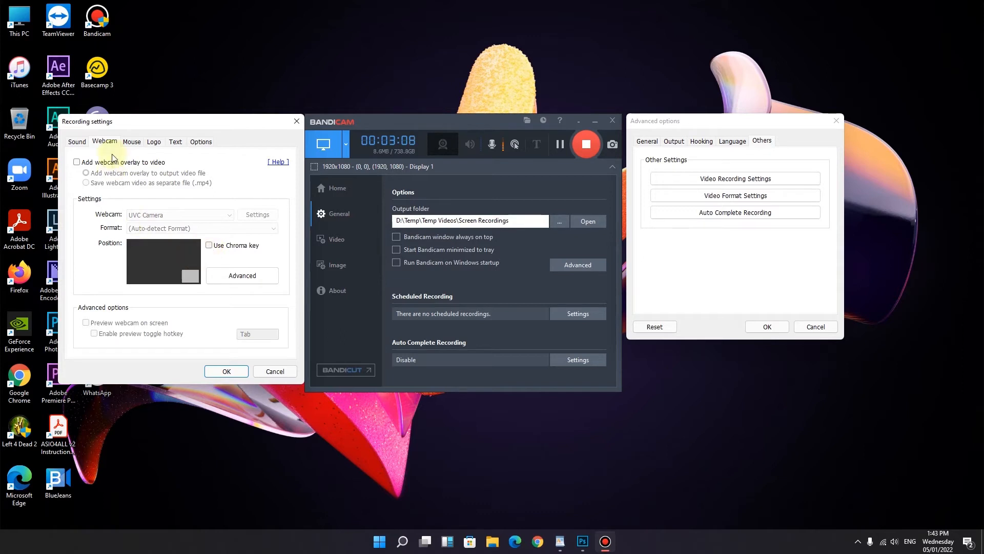
{"action": "left_click", "coordinate": [130, 143]}
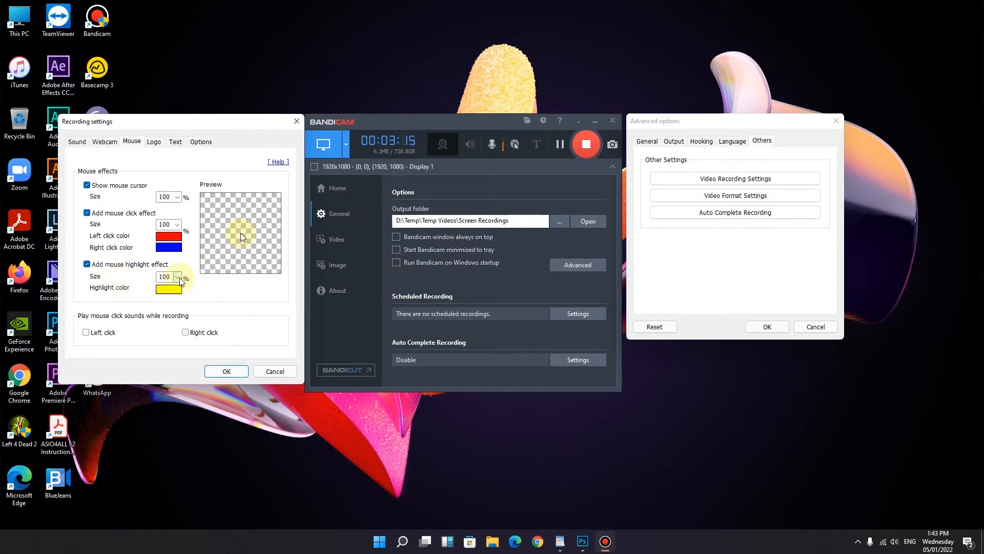
Step: Demonstrate the left and right mouse click effects on an empty area of the desktop
{"action": "left_click", "coordinate": [309, 53]}
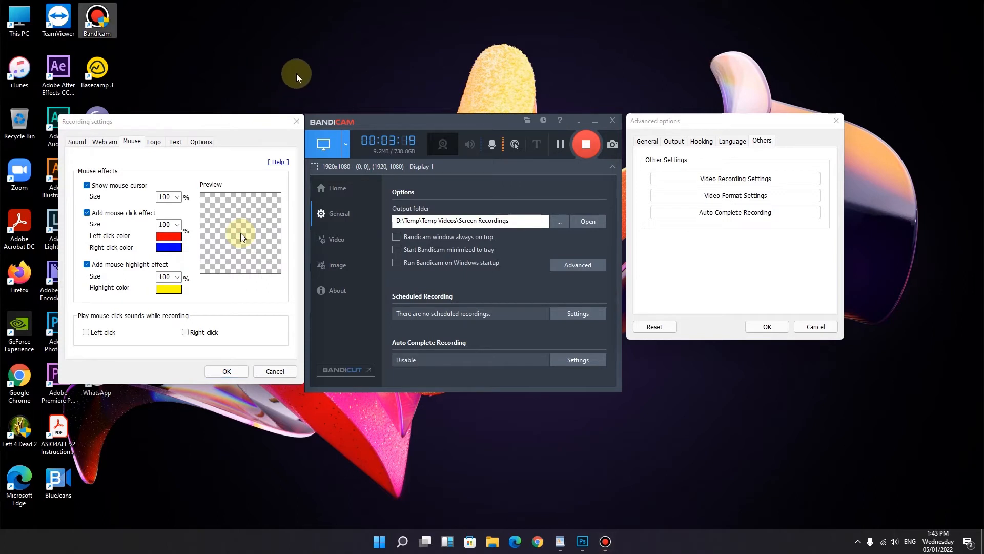
{"action": "right_click", "coordinate": [304, 59]}
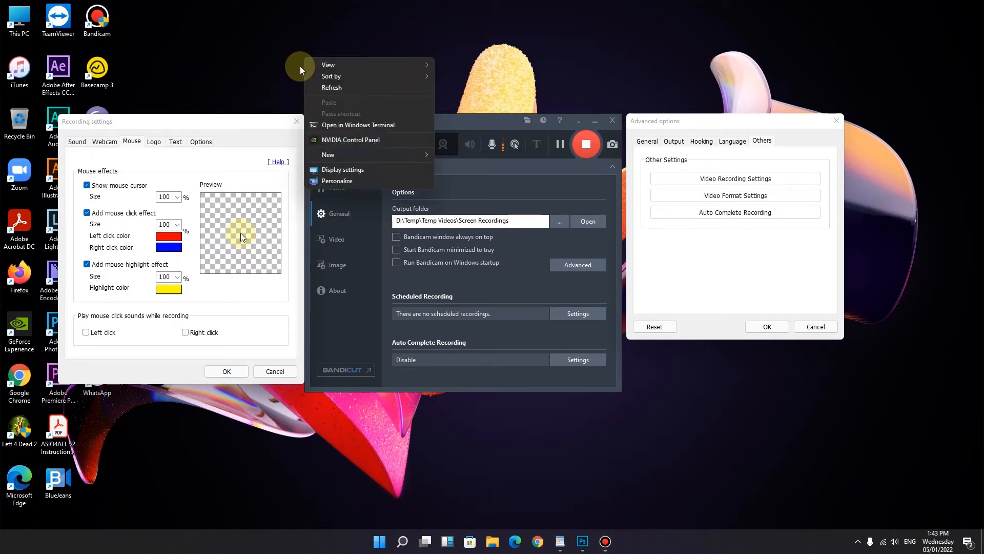
{"action": "left_click", "coordinate": [280, 75]}
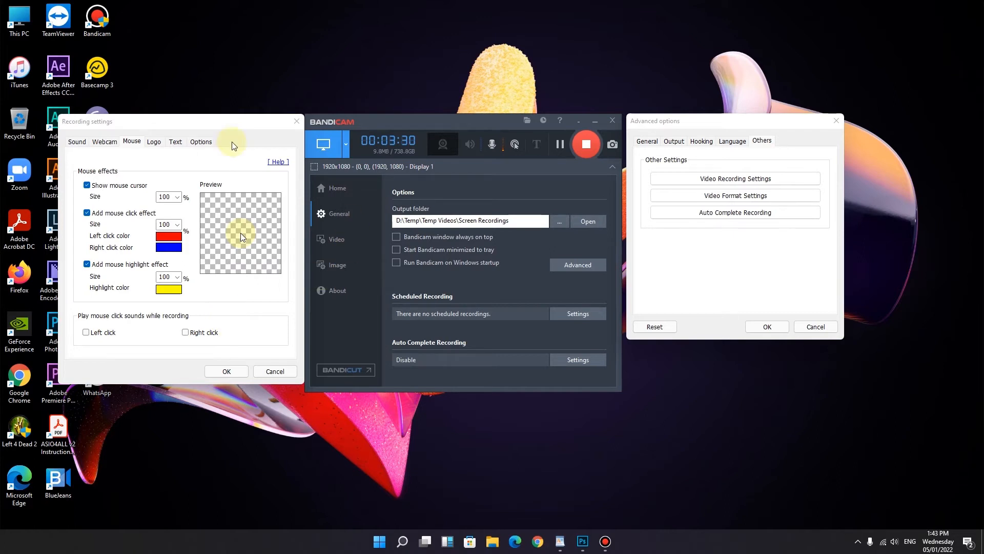
Step: Review the logo overlay, text overlay and recording priority options, and close the recording settings without saving
{"action": "left_click", "coordinate": [155, 145]}
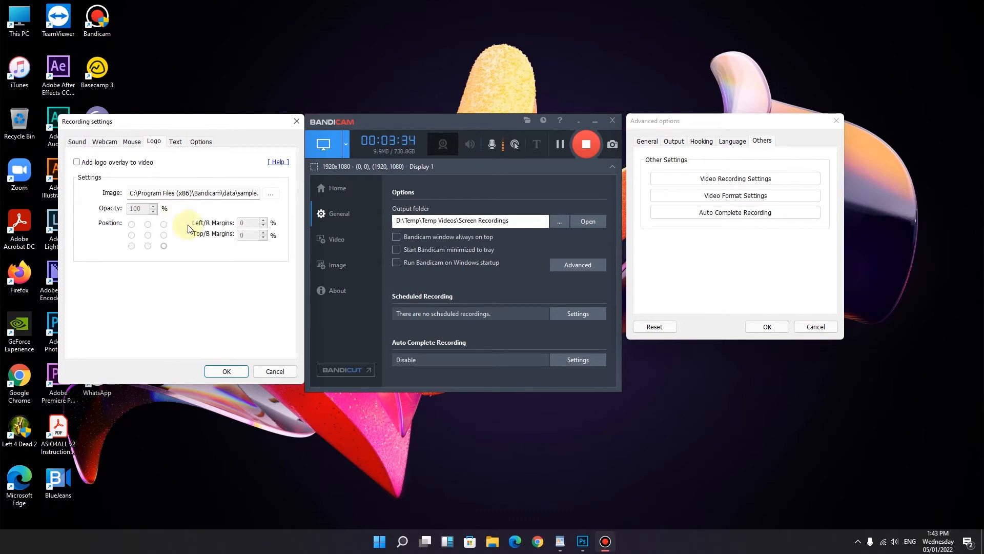
{"action": "left_click", "coordinate": [175, 143]}
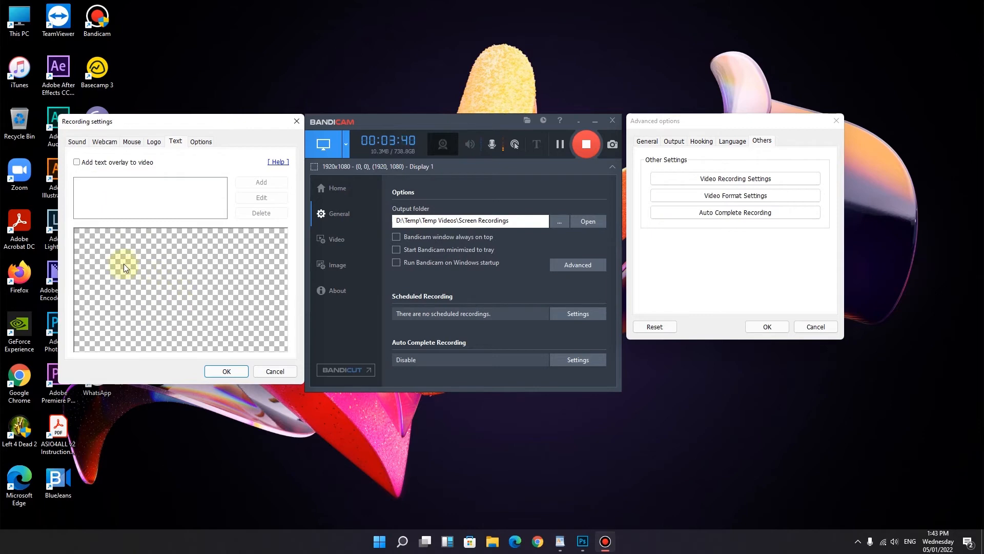
{"action": "left_click", "coordinate": [200, 142]}
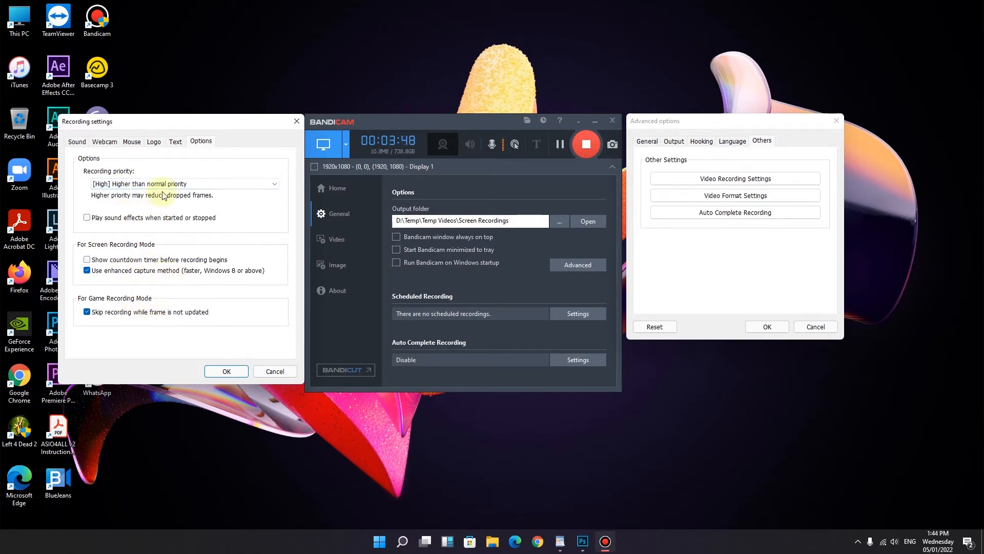
{"action": "left_click", "coordinate": [275, 371]}
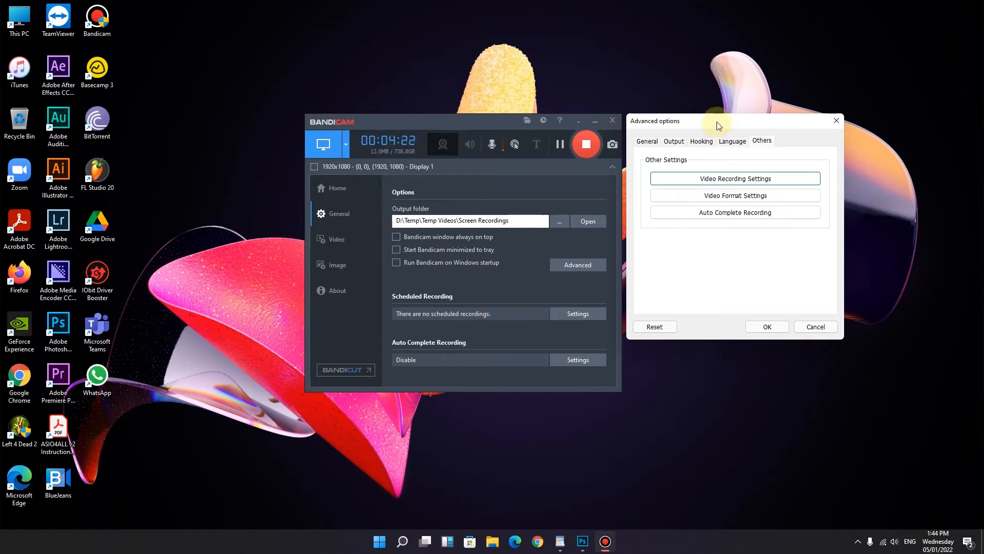
Step: Review the general, output, hooking and language options in the advanced options dialog
{"action": "left_click_drag", "start_coordinate": [718, 121], "coordinate": [590, 121]}
{"action": "left_click", "coordinate": [524, 141]}
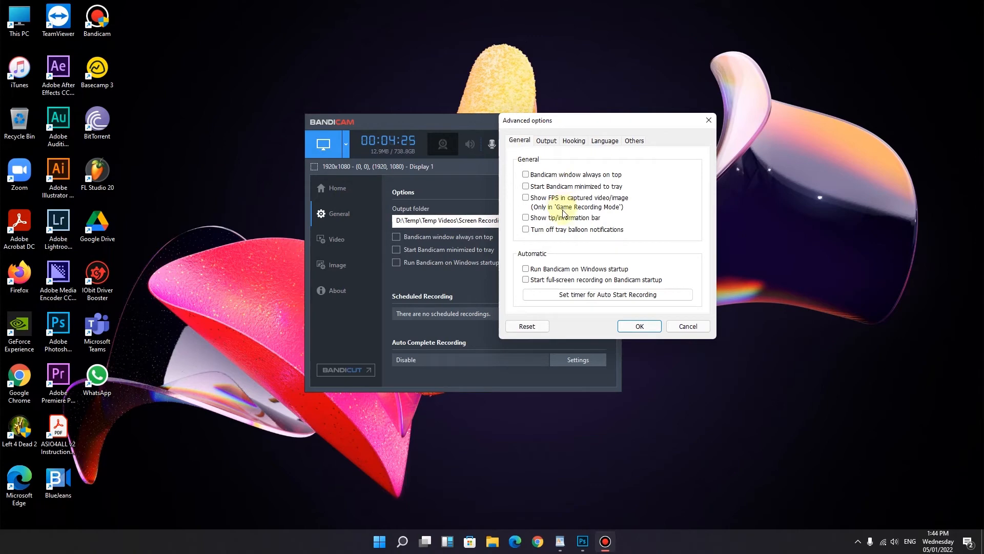
{"action": "left_click", "coordinate": [546, 142]}
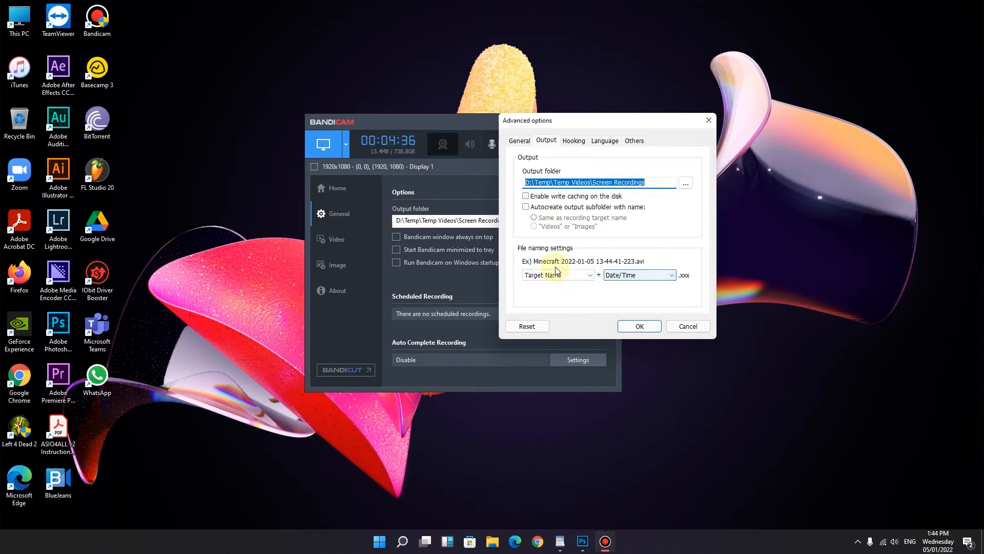
{"action": "left_click", "coordinate": [573, 140]}
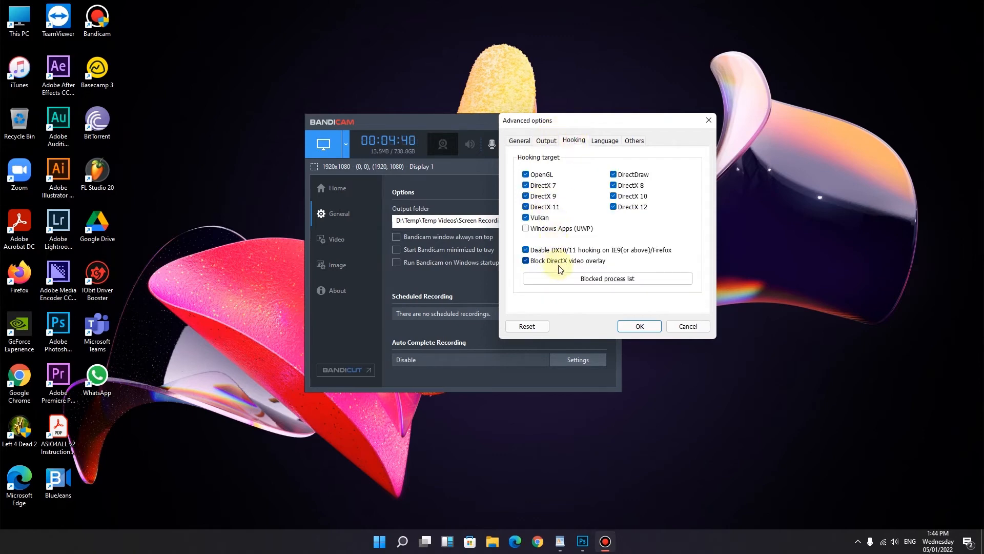
{"action": "left_click", "coordinate": [608, 142]}
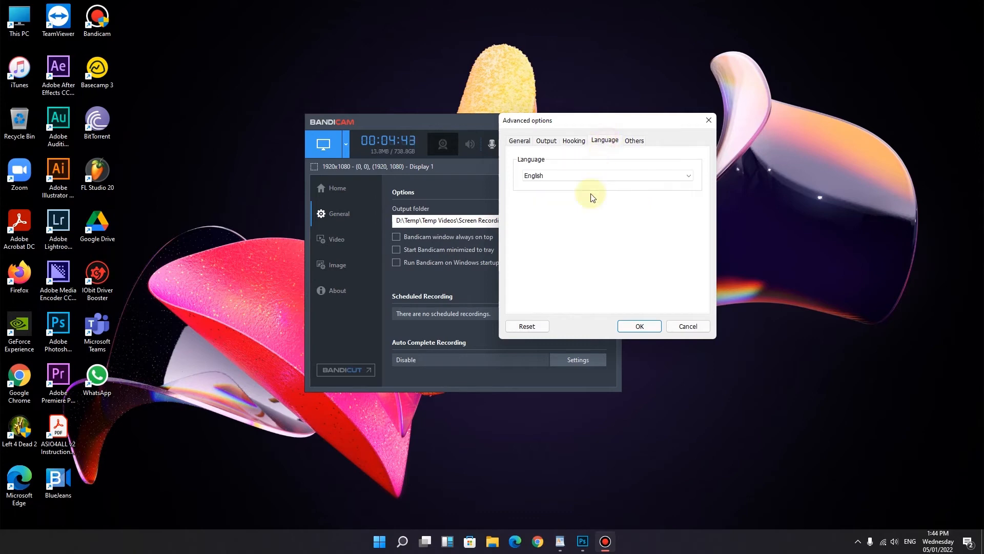
Step: Inspect the video format settings, including the FPS value, cancel them and close the advanced options
{"action": "left_click", "coordinate": [634, 141]}
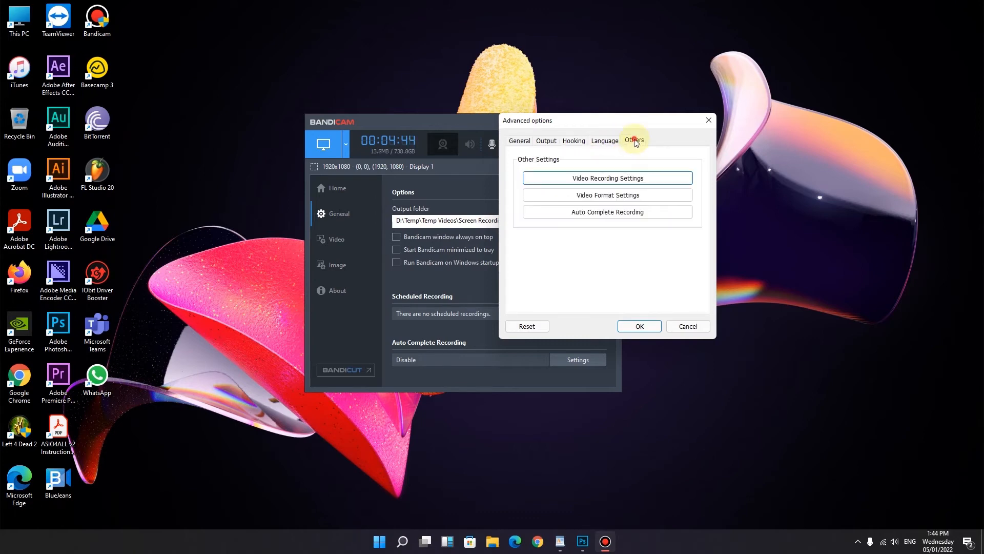
{"action": "left_click", "coordinate": [603, 198]}
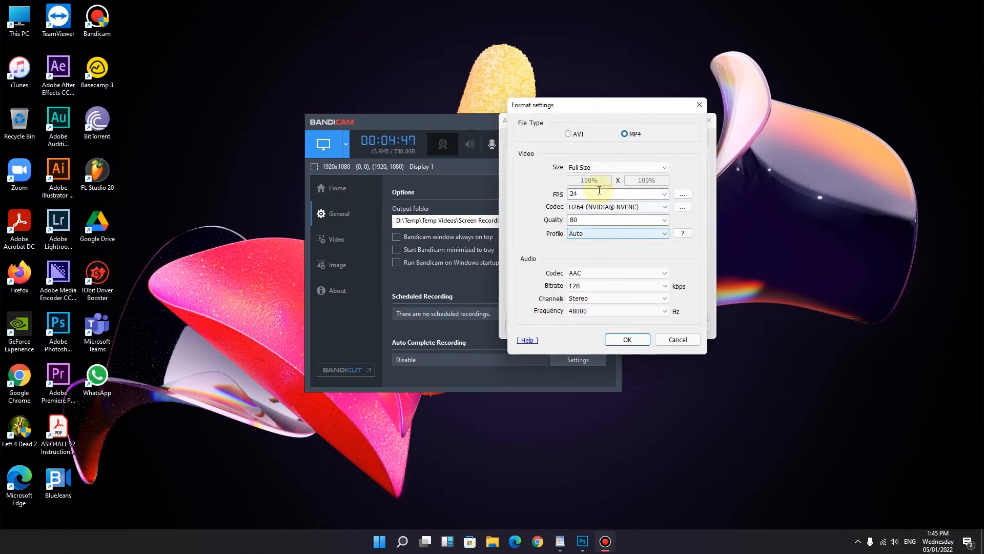
{"action": "double_click", "coordinate": [583, 194]}
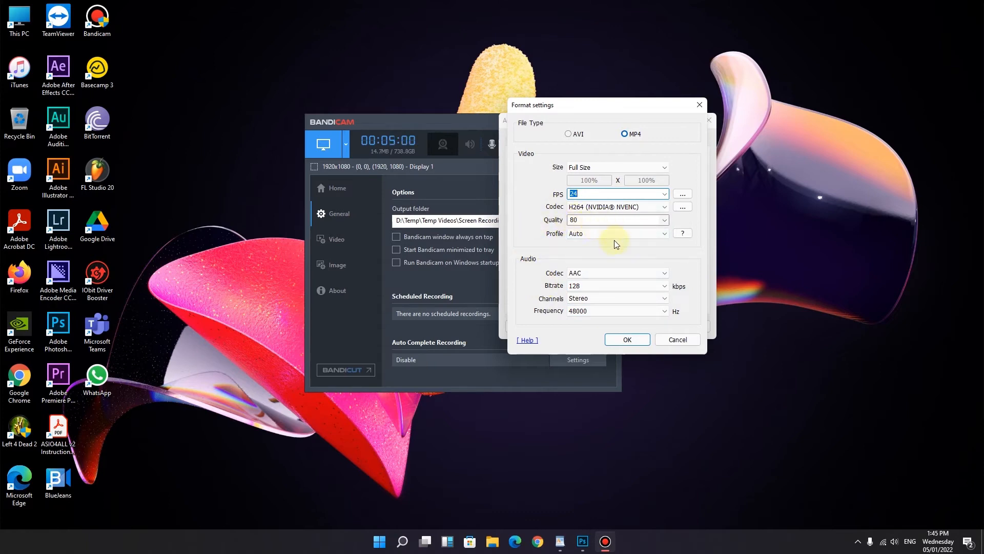
{"action": "left_click", "coordinate": [667, 342]}
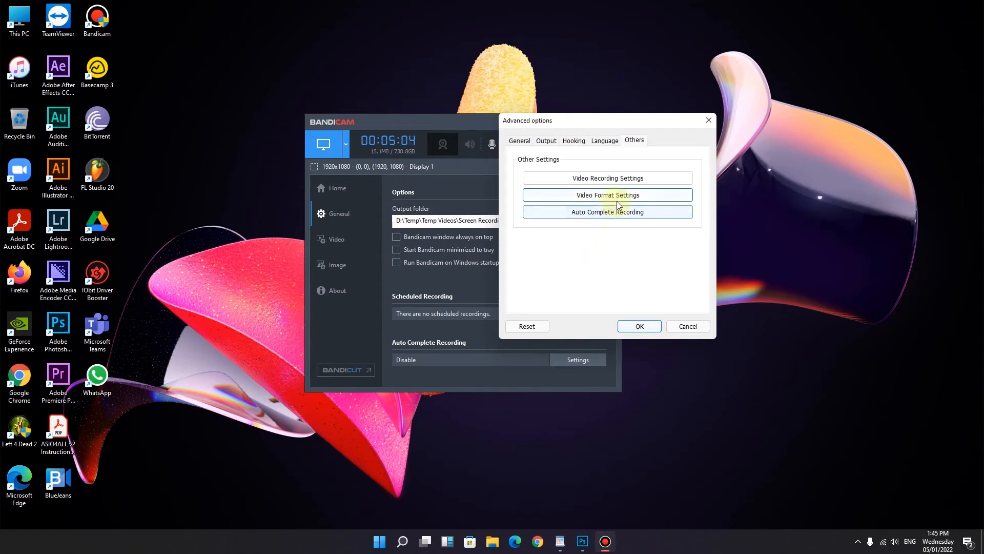
{"action": "left_click", "coordinate": [639, 326]}
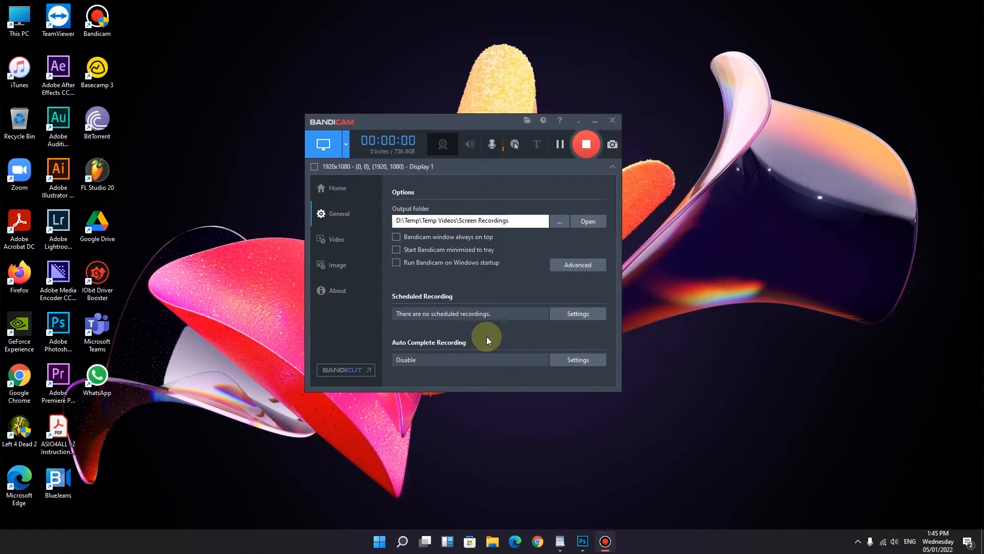
Step: Review the video recording options and format settings, and the image capture hotkey and format options
{"action": "left_click", "coordinate": [333, 238]}
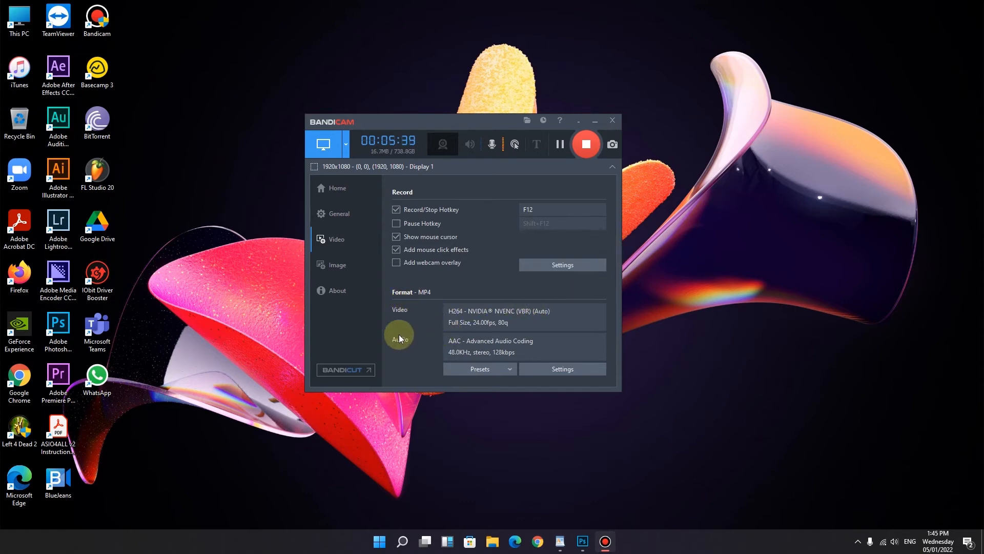
{"action": "left_click", "coordinate": [553, 371]}
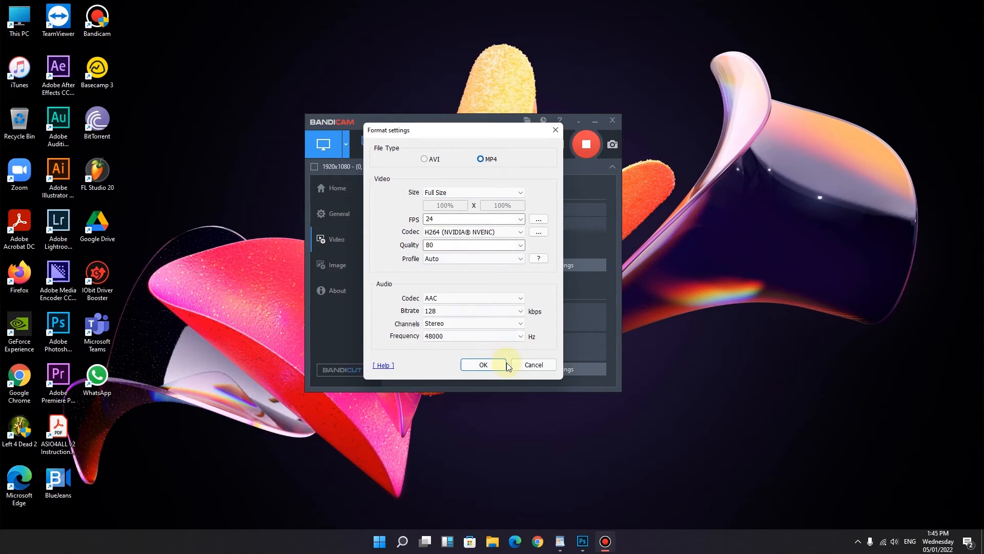
{"action": "left_click", "coordinate": [531, 364]}
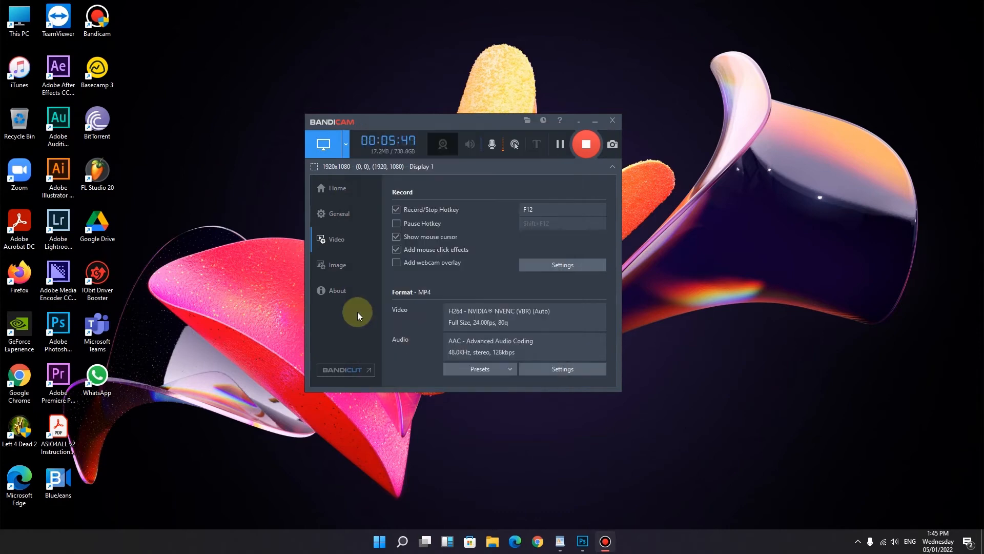
{"action": "left_click", "coordinate": [338, 265]}
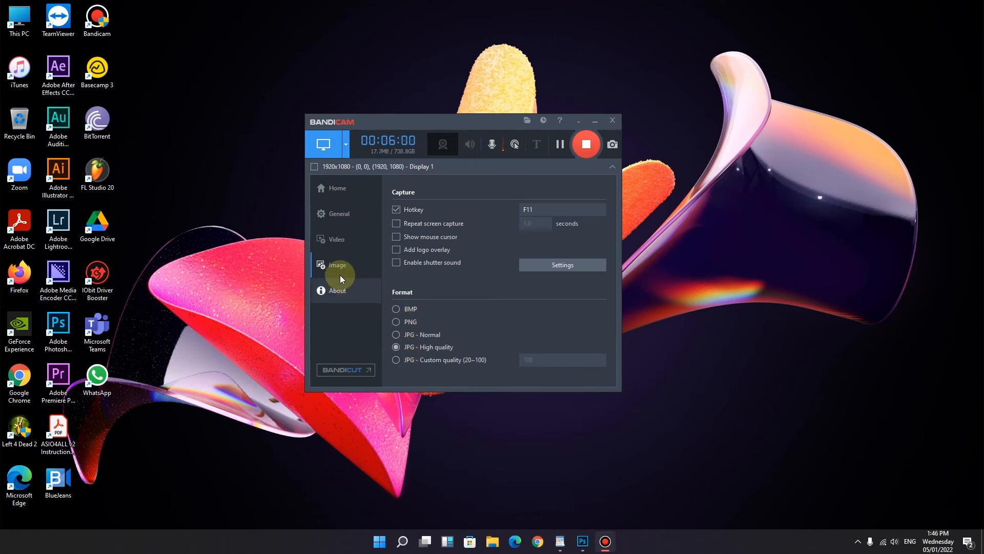
Step: Review the available screen recording modes, including the rectangle sizes and fullscreen display options, and dismiss the list
{"action": "left_click", "coordinate": [338, 189]}
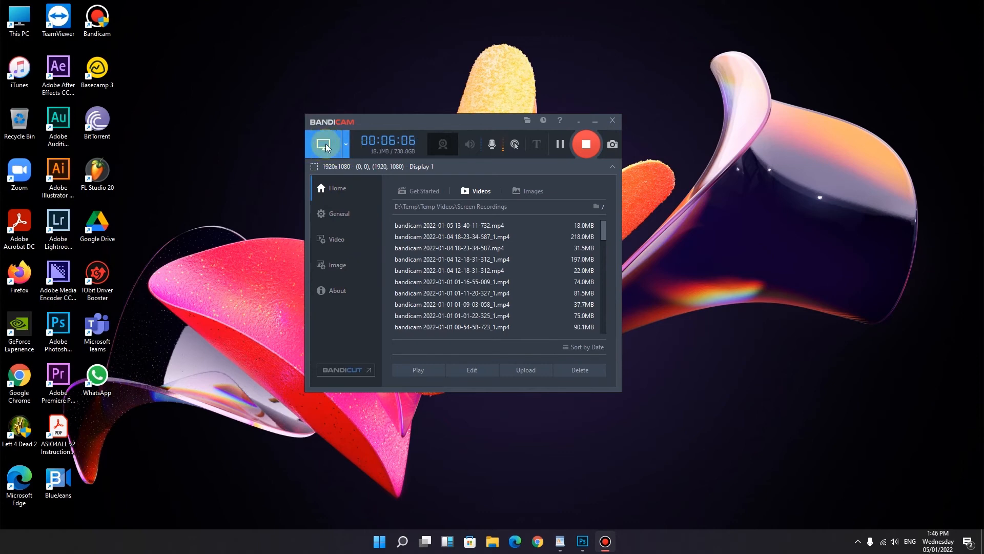
{"action": "left_click", "coordinate": [346, 144]}
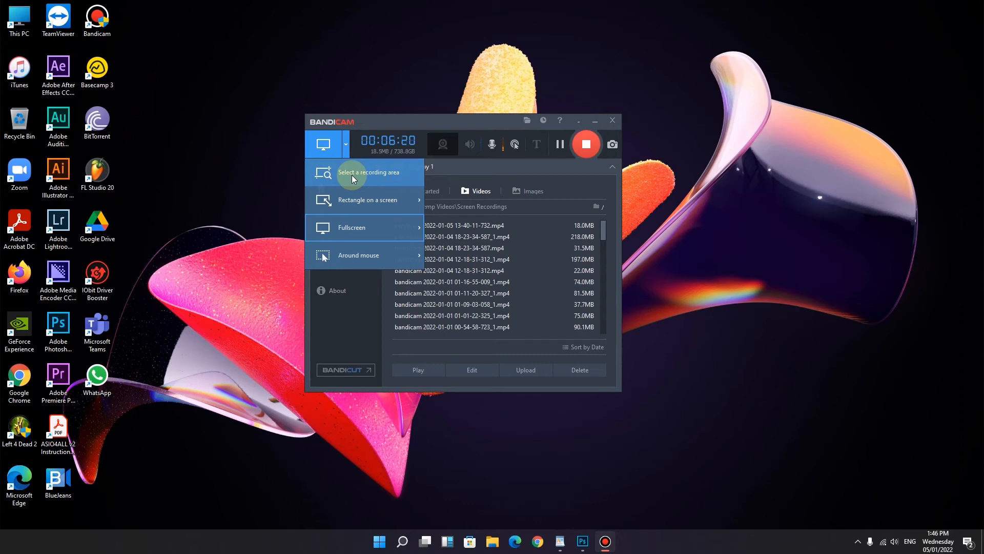
{"action": "mouse_move", "coordinate": [362, 193]}
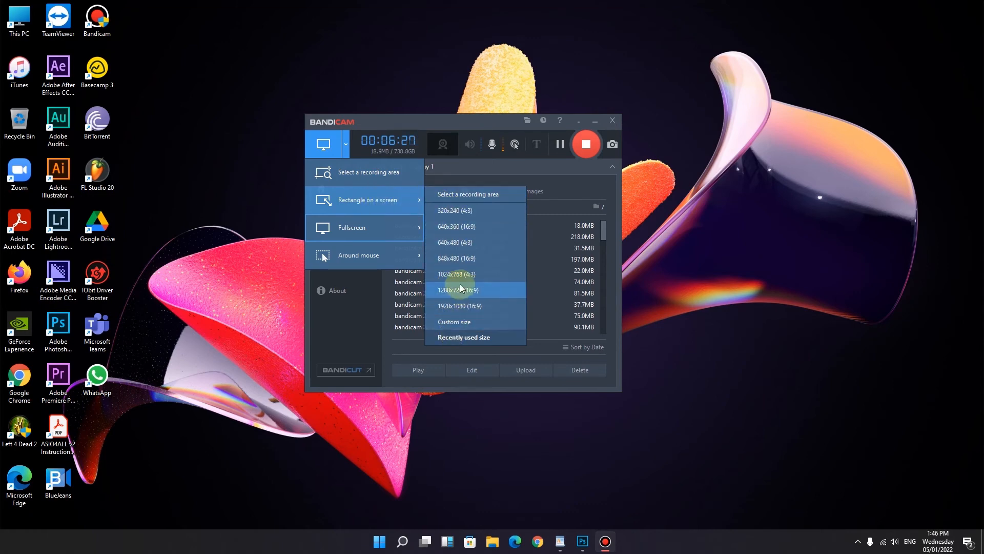
{"action": "mouse_move", "coordinate": [357, 257]}
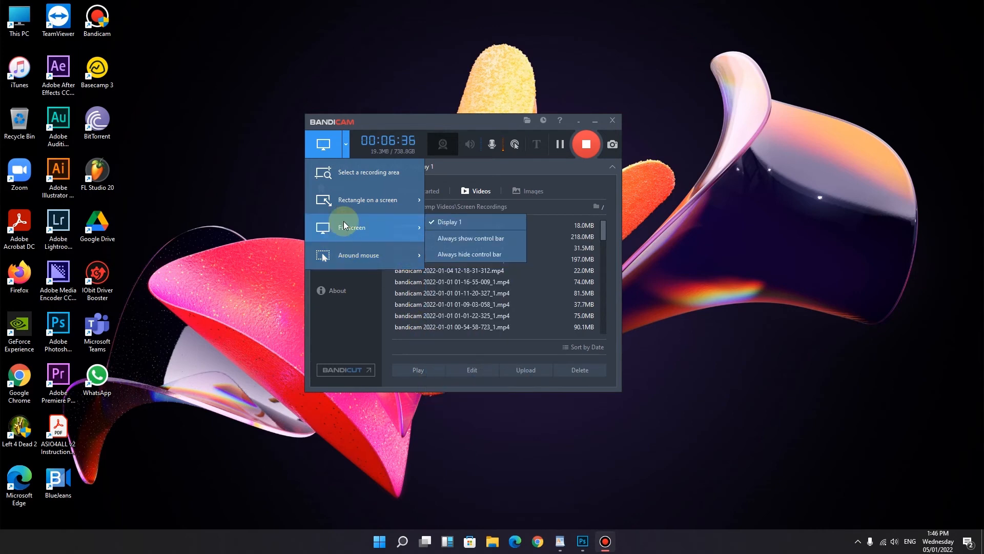
{"action": "left_click", "coordinate": [353, 121]}
{"action": "right_click", "coordinate": [353, 121]}
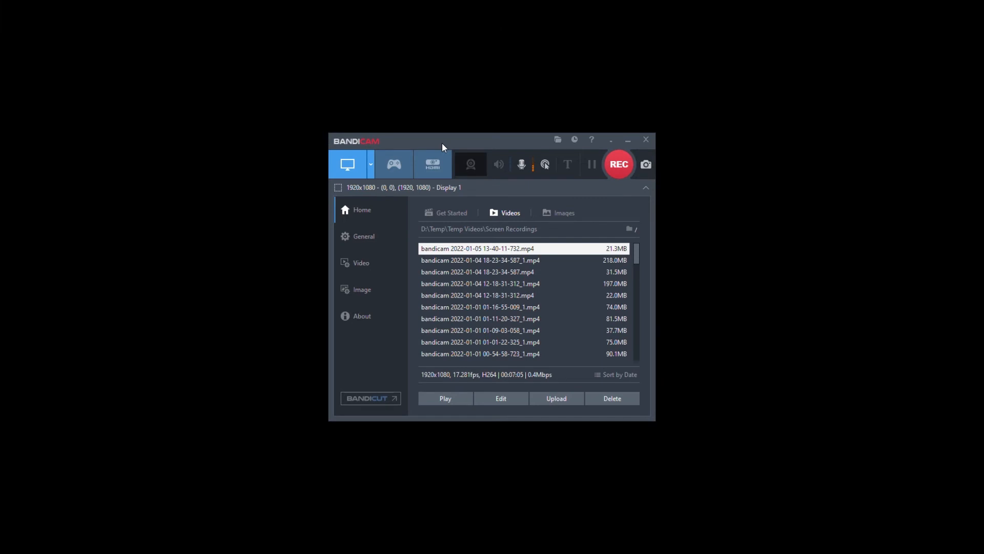